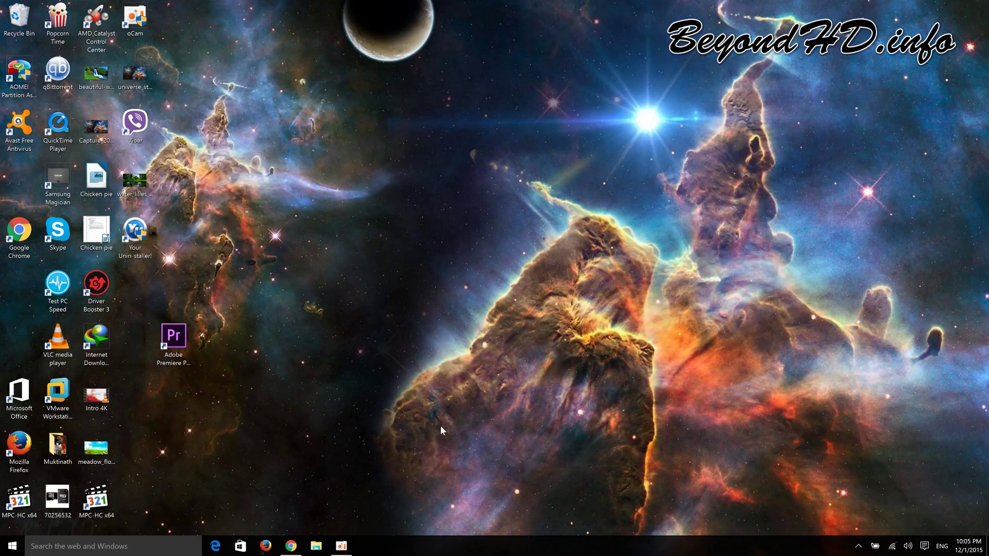
- Try launching Adobe Premiere Pro from its desktop shortcut and dismiss the crash report
double_click(178, 332)
click(178, 332)
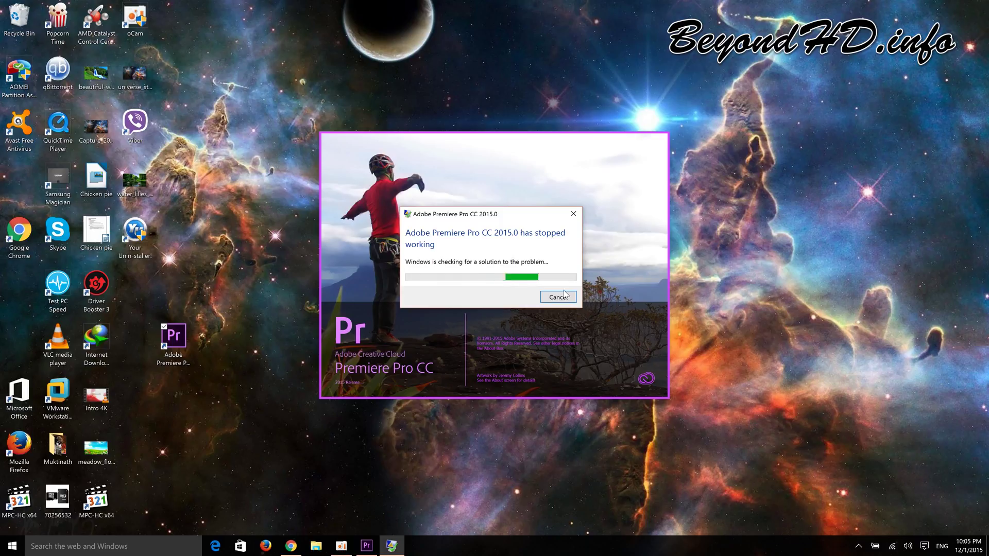
click(558, 305)
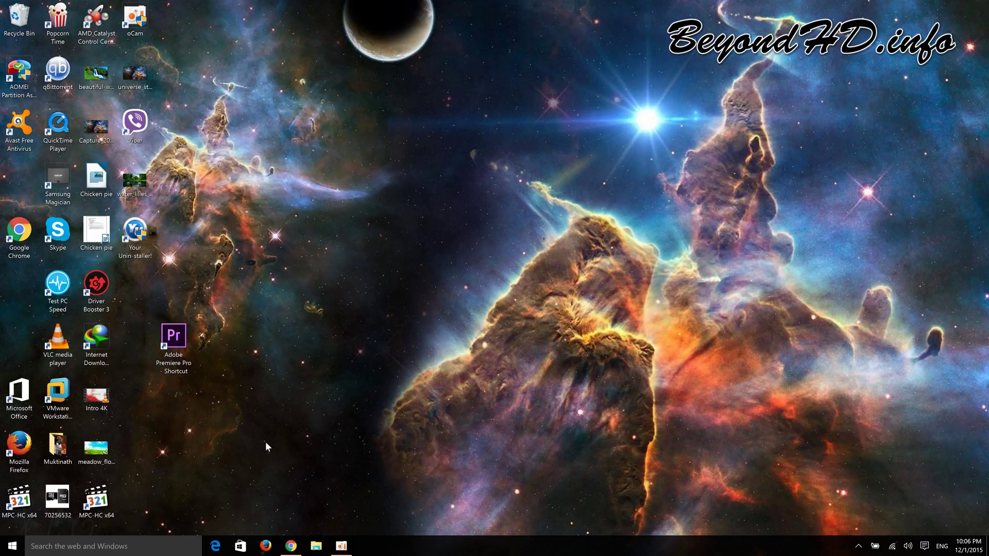
- Browse This PC to C:\Program Files\Adobe\Adobe Premiere Pro CC 2015 and scroll to the application files
click(316, 547)
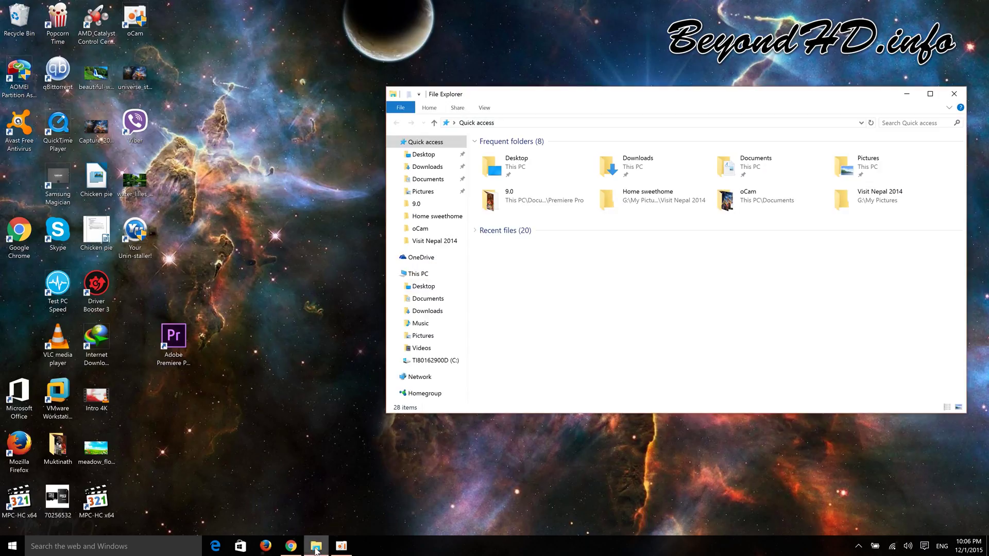
click(417, 273)
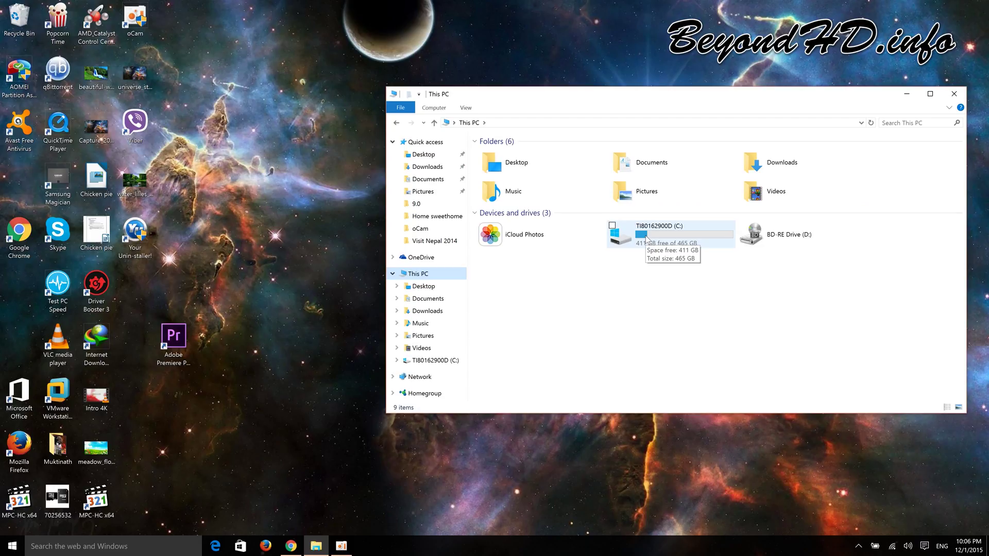
double_click(647, 238)
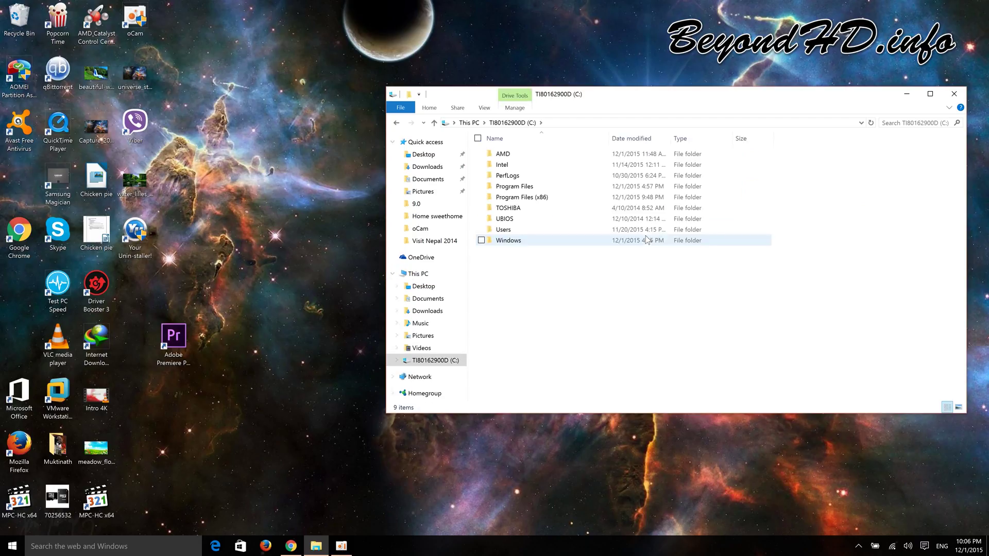
double_click(518, 188)
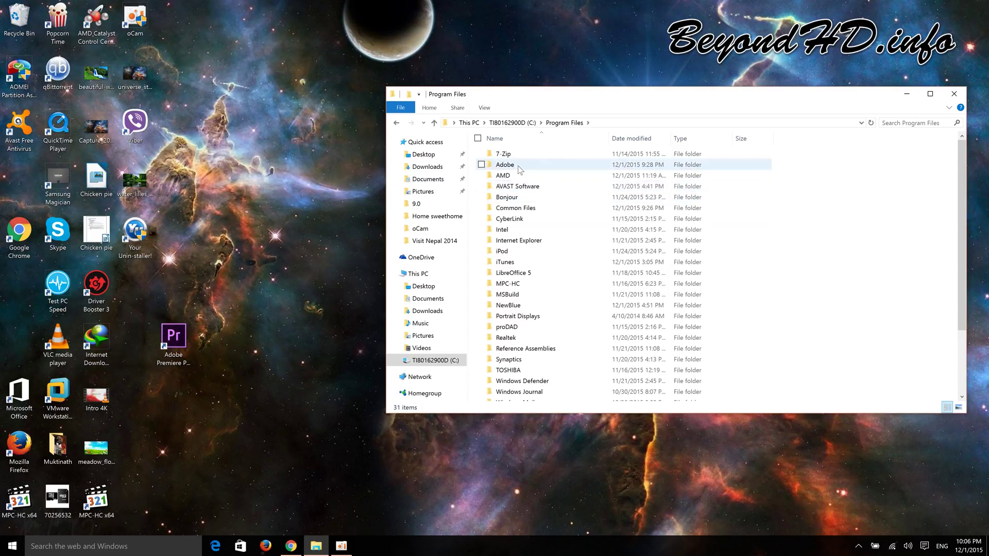
double_click(519, 166)
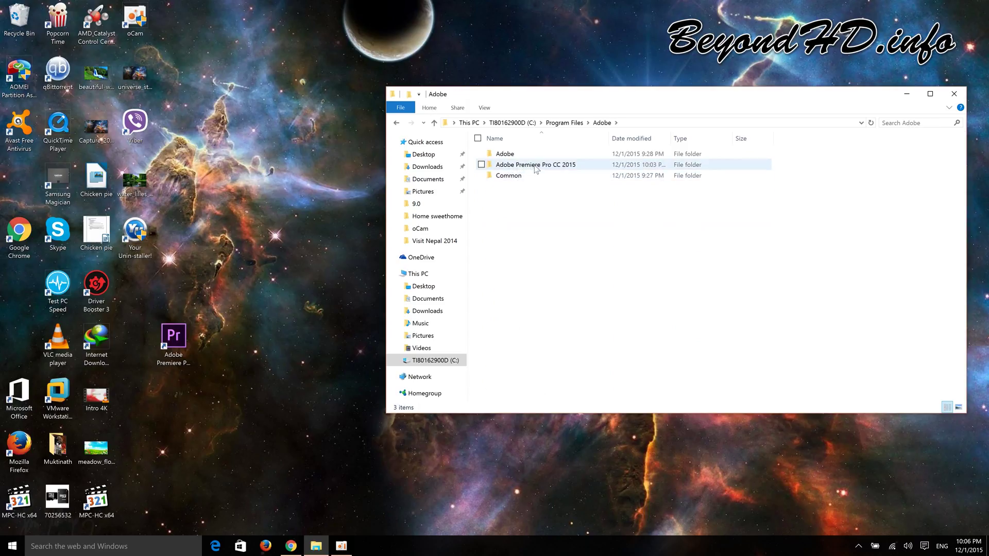
double_click(533, 166)
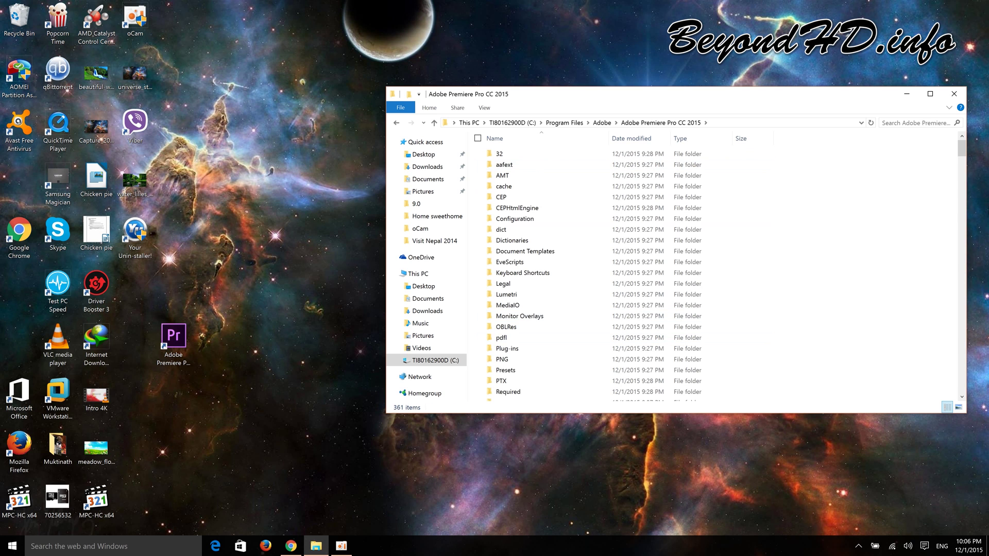
key(Down)
key(Down)
key(Down)
key(Down)
key(Down)
key(Down)
key(Down)
key(Down)
key(Down)
key(Down)
key(Down)
key(Down)
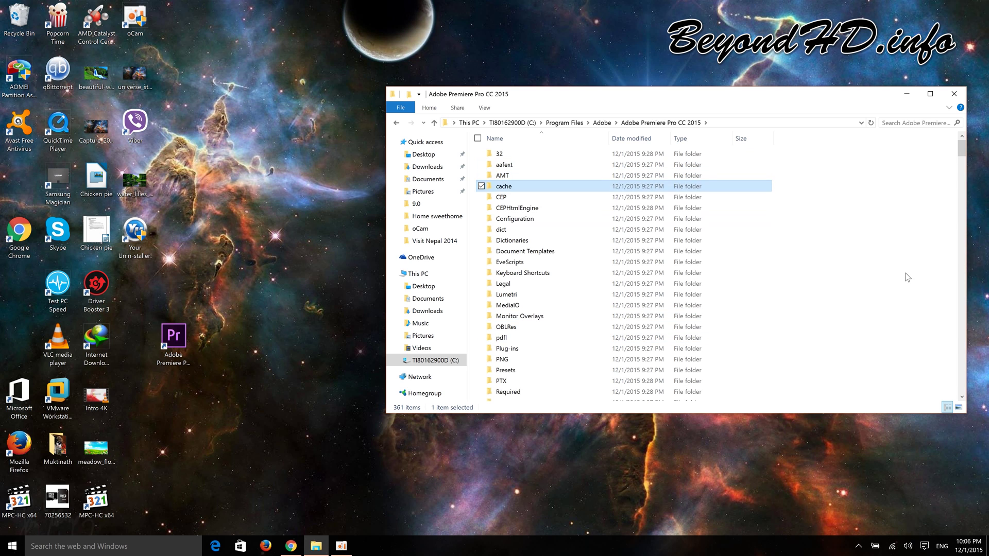
key(Down)
key(Down)
key(Down)
key(Down)
key(Down)
key(Down)
key(Down)
key(Down)
key(Down)
key(Down)
key(Down)
key(Down)
key(Down)
key(Down)
key(Down)
key(Down)
key(Down)
key(Down)
key(Down)
key(Down)
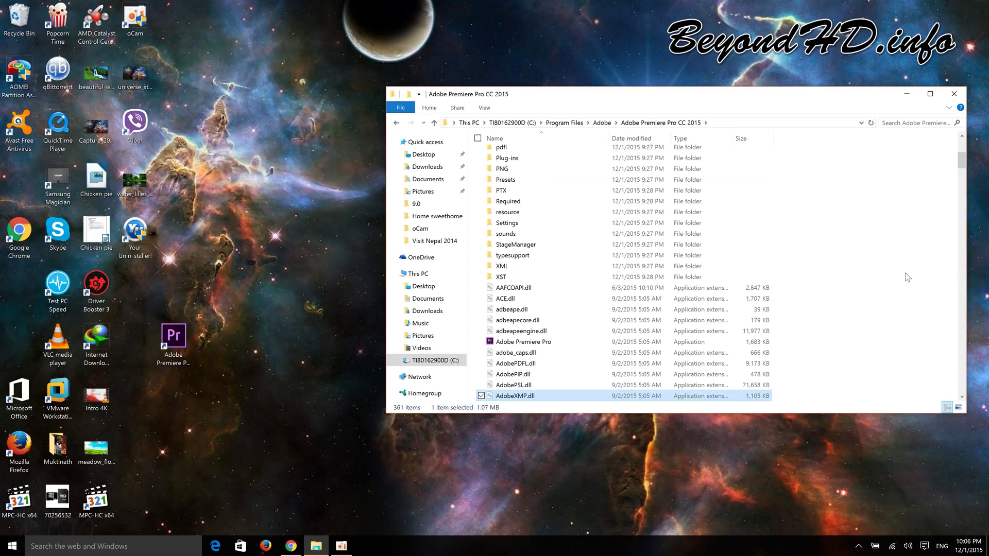
- Rename Adobe Premiere Pro to 'Adobe Premiere Pro.exe', approve with administrator permission, and minimize the window
click(554, 340)
key(F2)
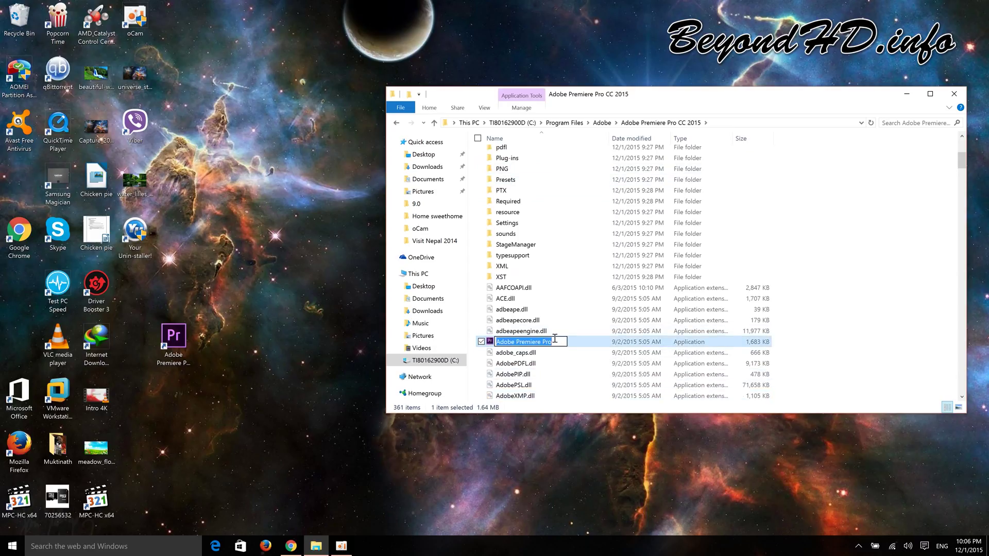
click(555, 340)
text(.e)
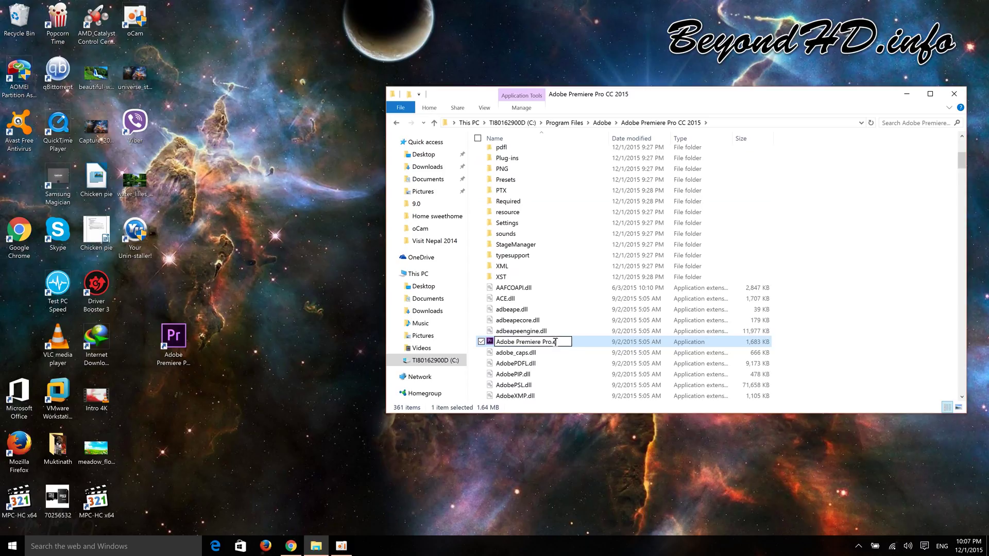
text(xe)
key(Return)
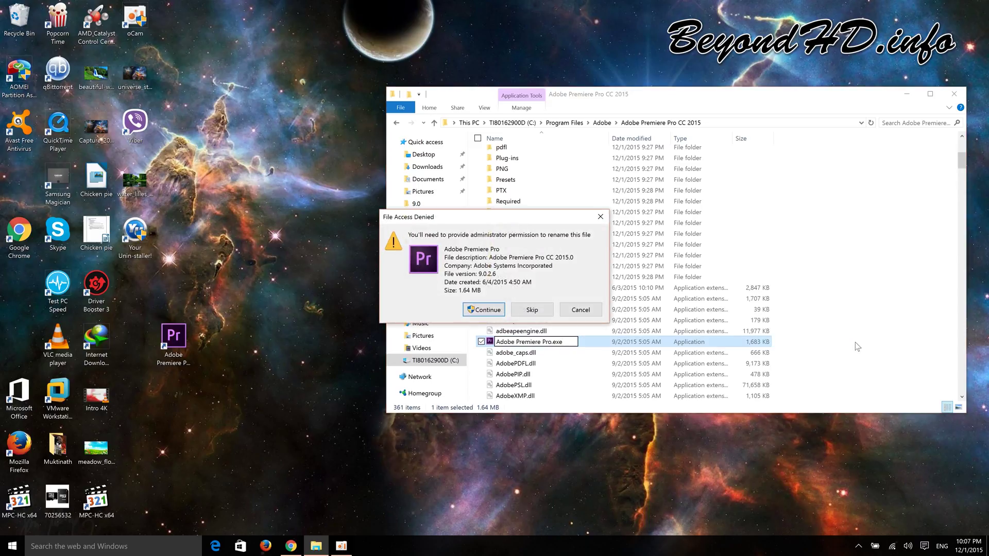
click(484, 311)
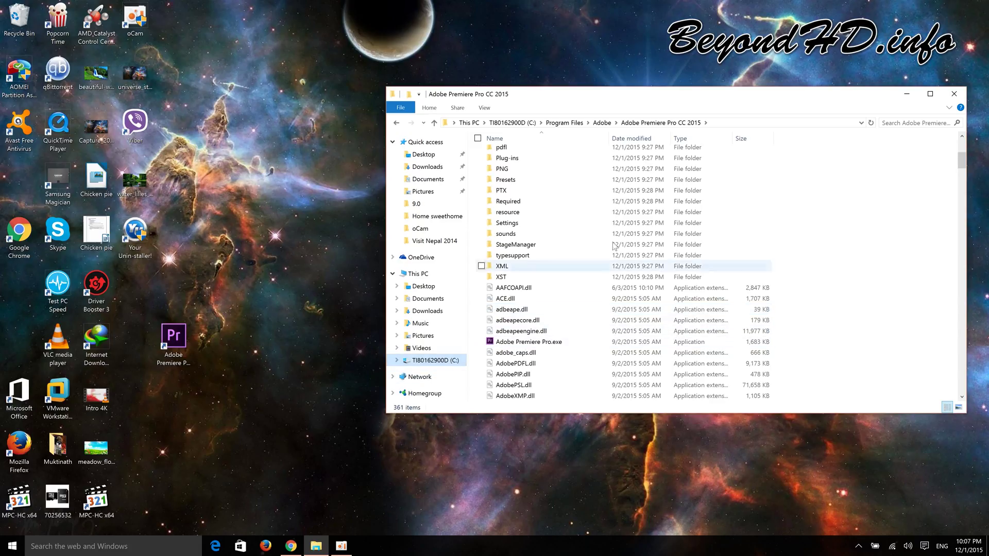
click(908, 93)
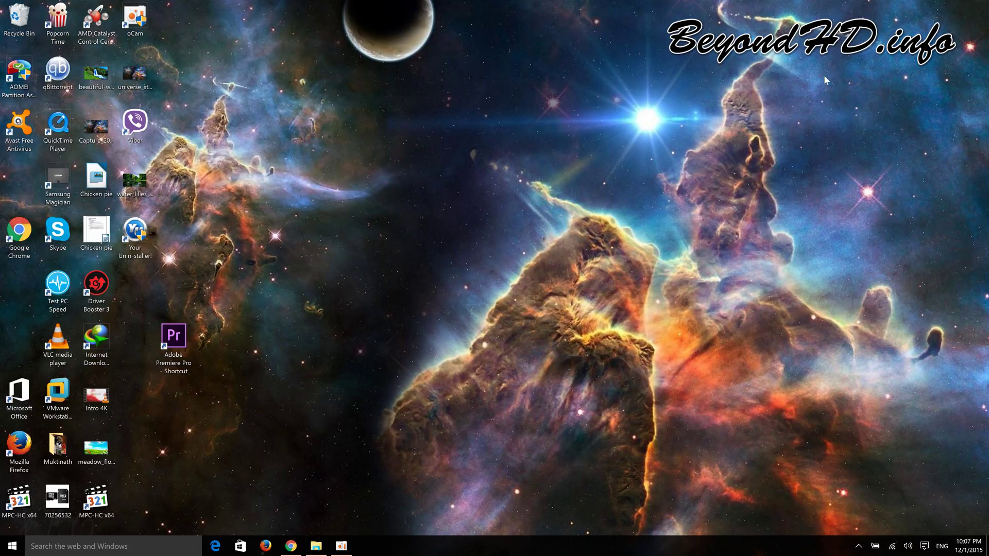
- In Catalyst Control Center, view Power > Switchable Graphics Application Settings and select adobe premiere pro.exe
double_click(104, 32)
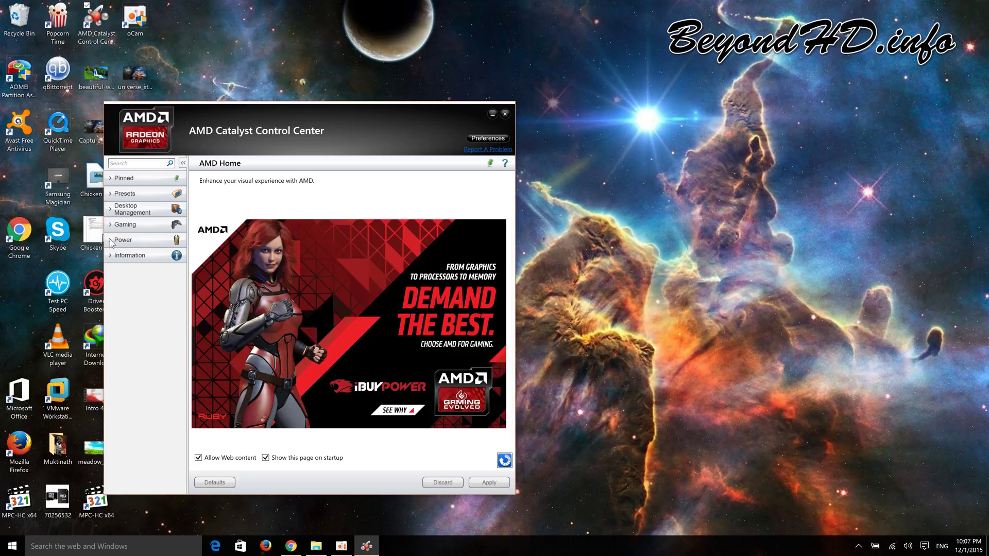
click(111, 241)
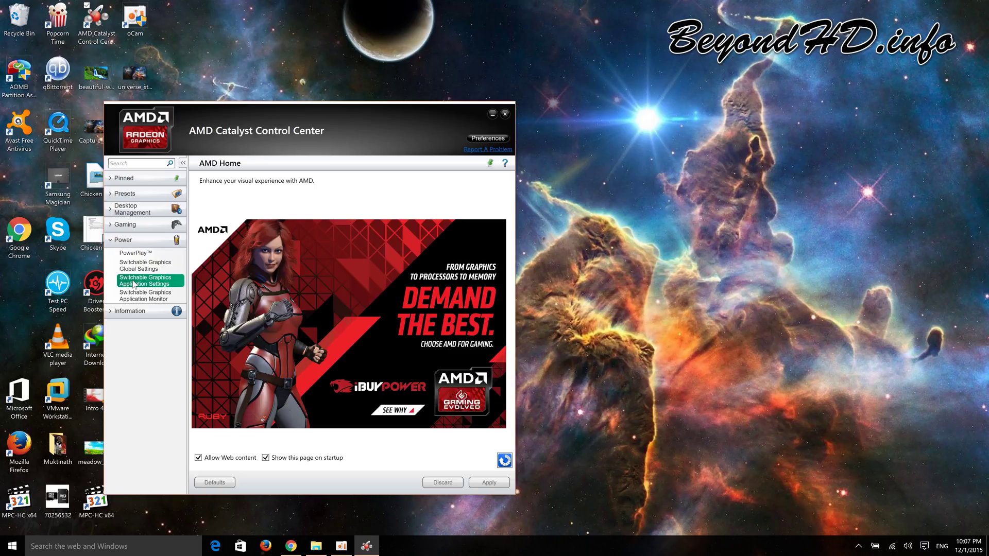
click(133, 283)
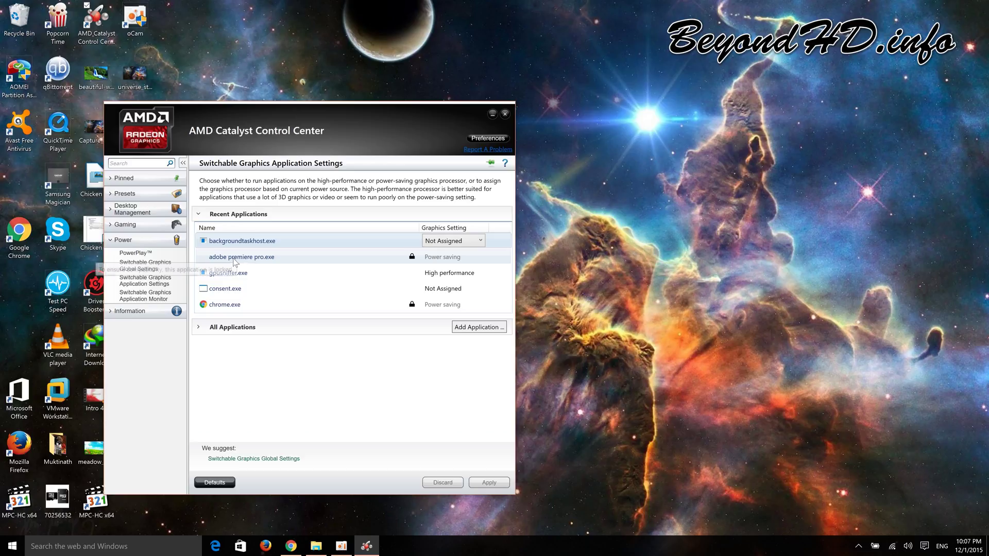
click(276, 260)
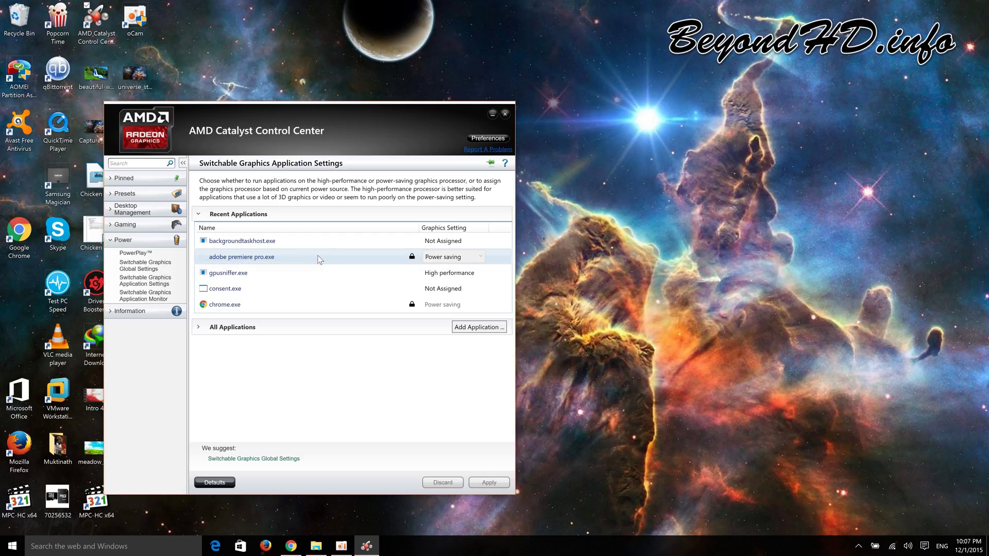
- Add C:\Program Files\Adobe\Adobe Premiere Pro CC 2015\Adobe Premiere Pro.exe to the switchable graphics applications
click(461, 329)
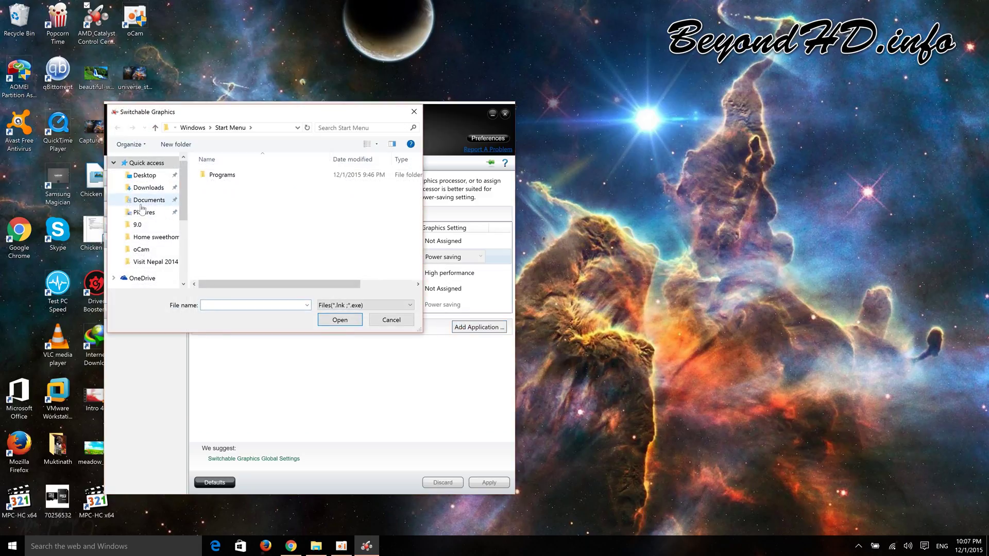
click(183, 284)
click(138, 266)
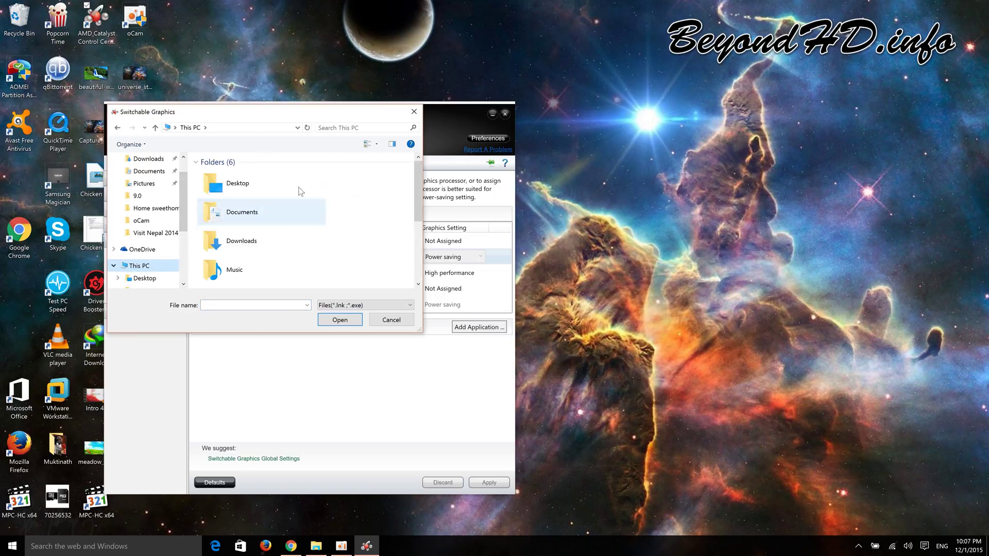
click(418, 284)
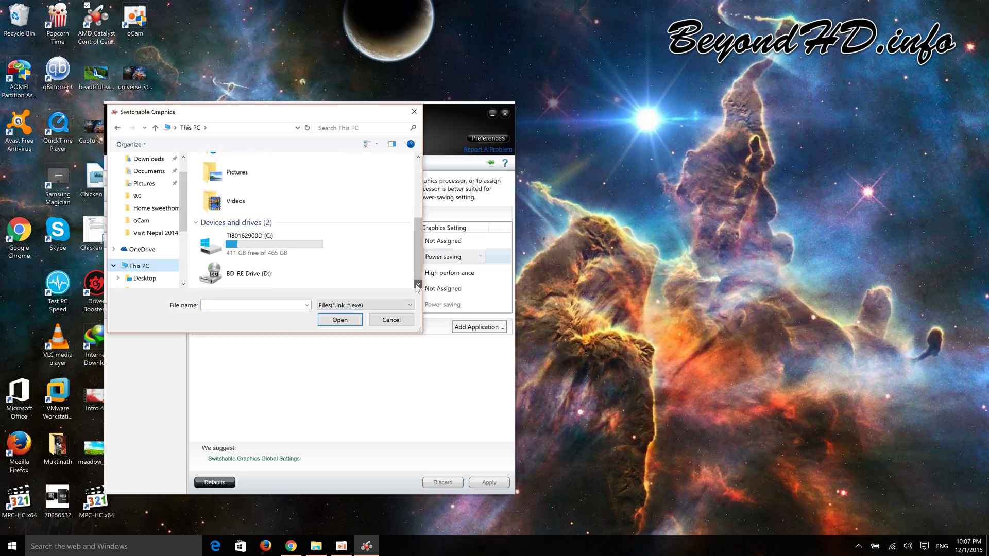
double_click(261, 244)
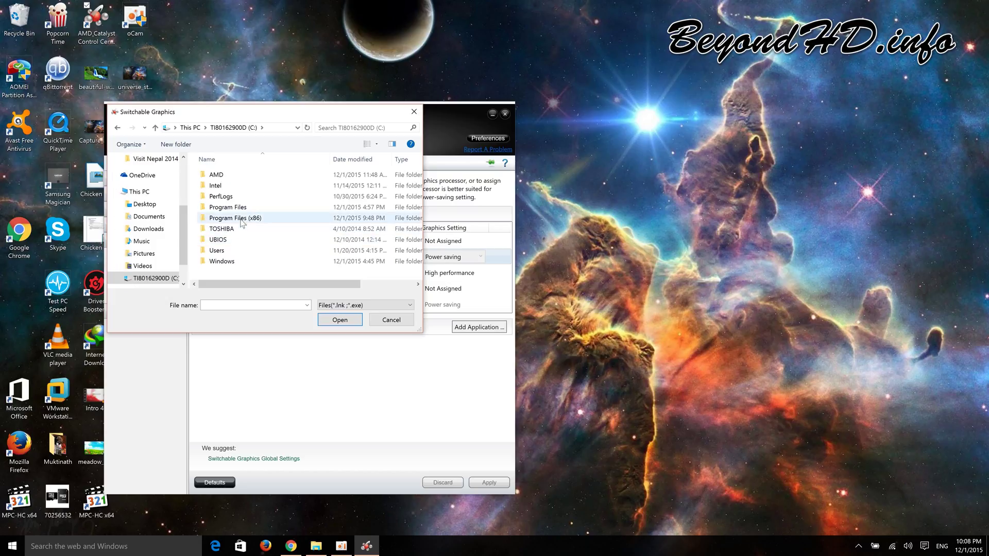
double_click(240, 208)
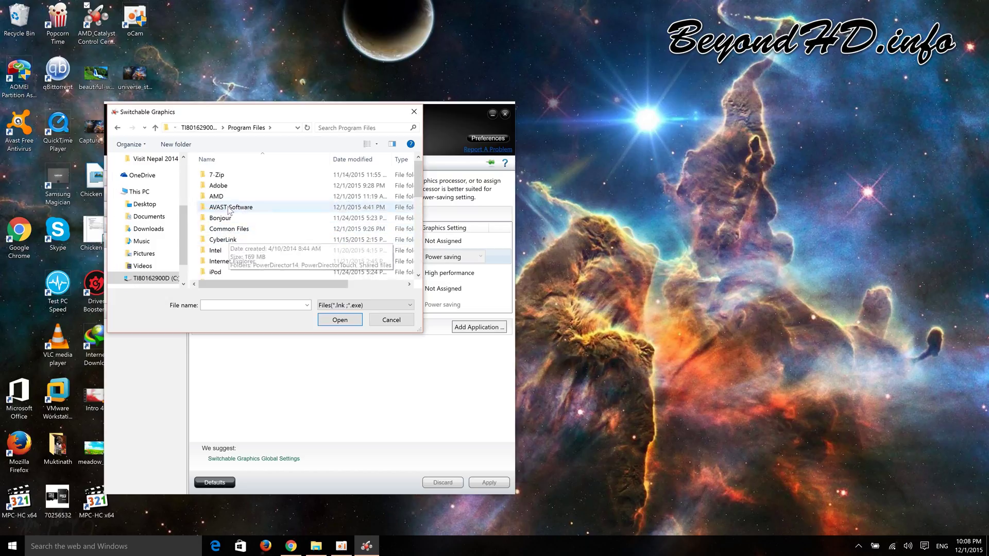
double_click(221, 187)
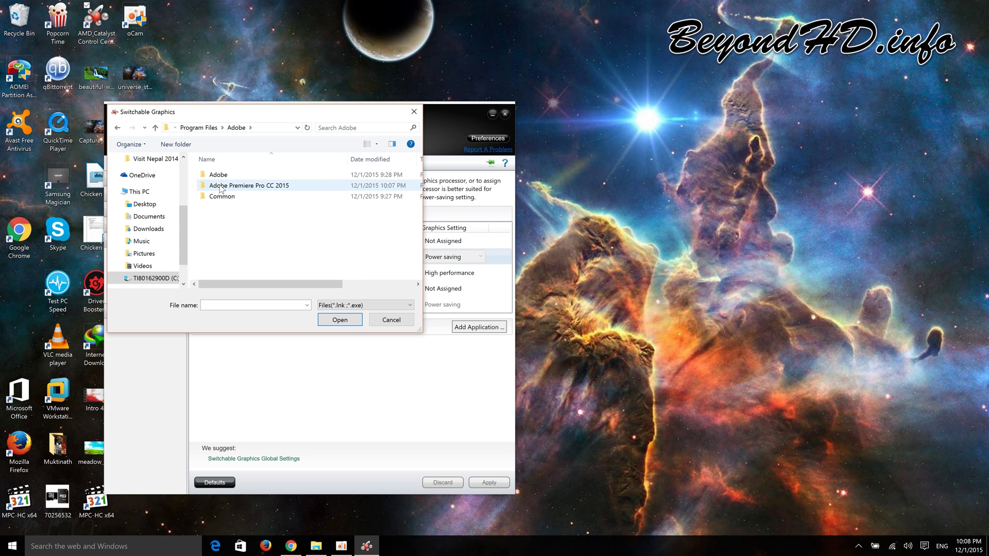
double_click(220, 186)
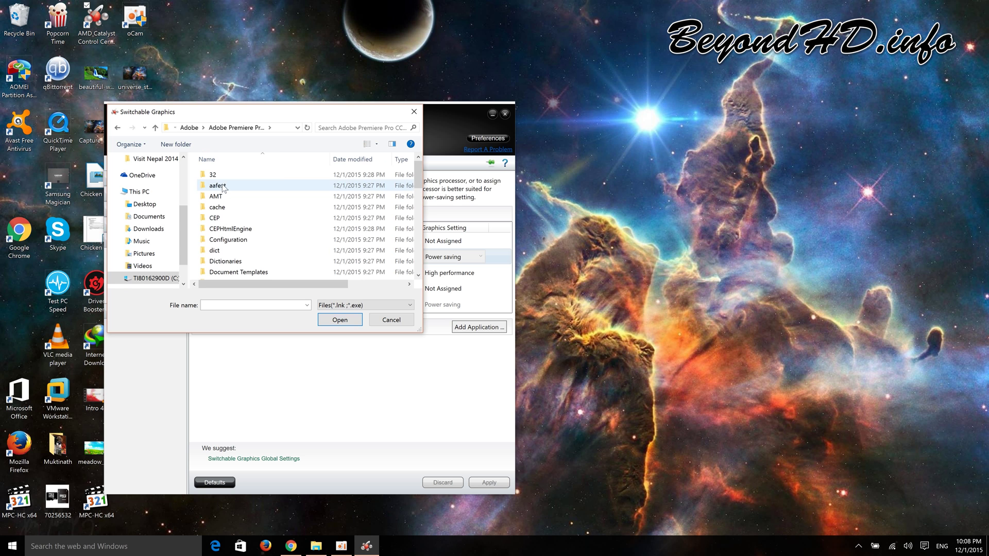
drag(419, 187, 419, 250)
double_click(263, 235)
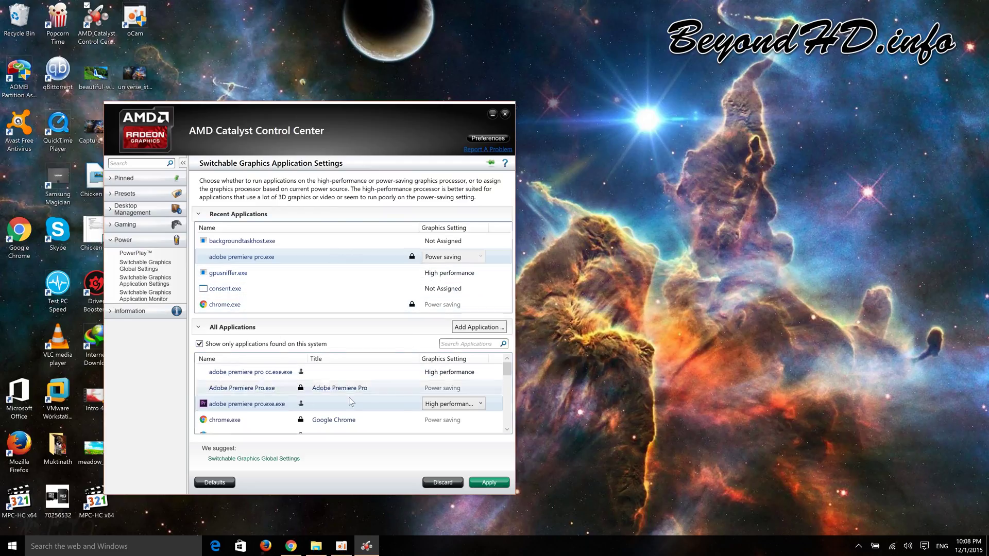
- Set adobe premiere pro.exe.exe's graphics setting to High performance and apply it
click(447, 405)
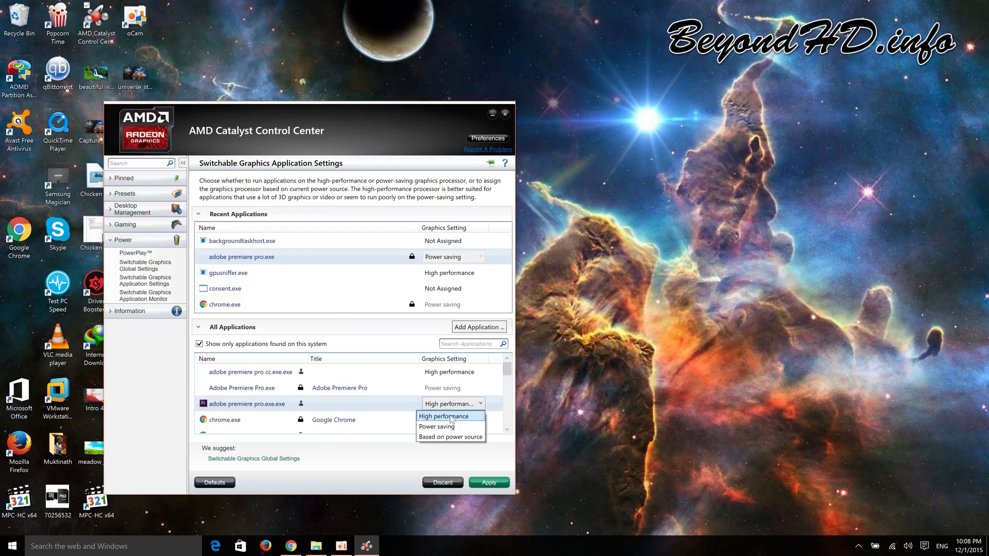
click(462, 405)
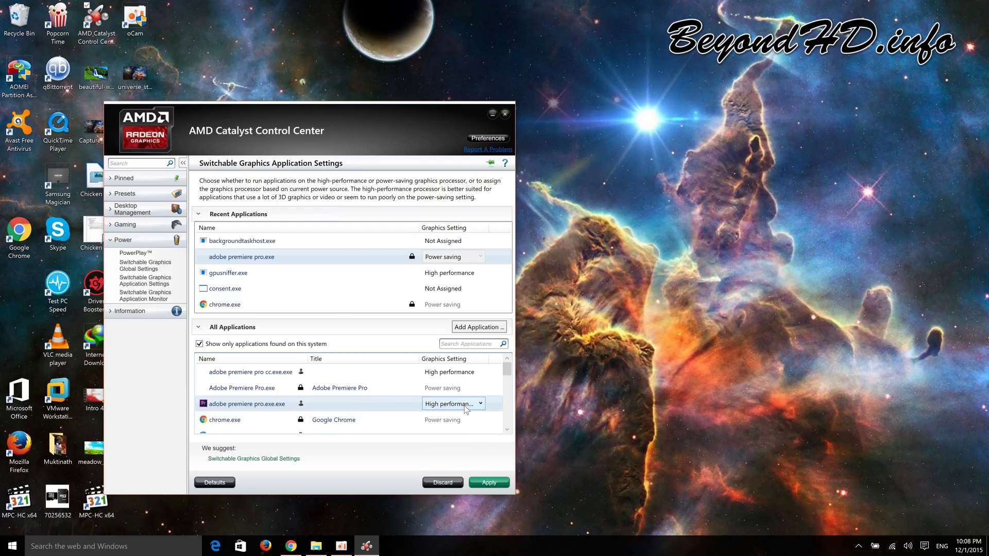
click(486, 483)
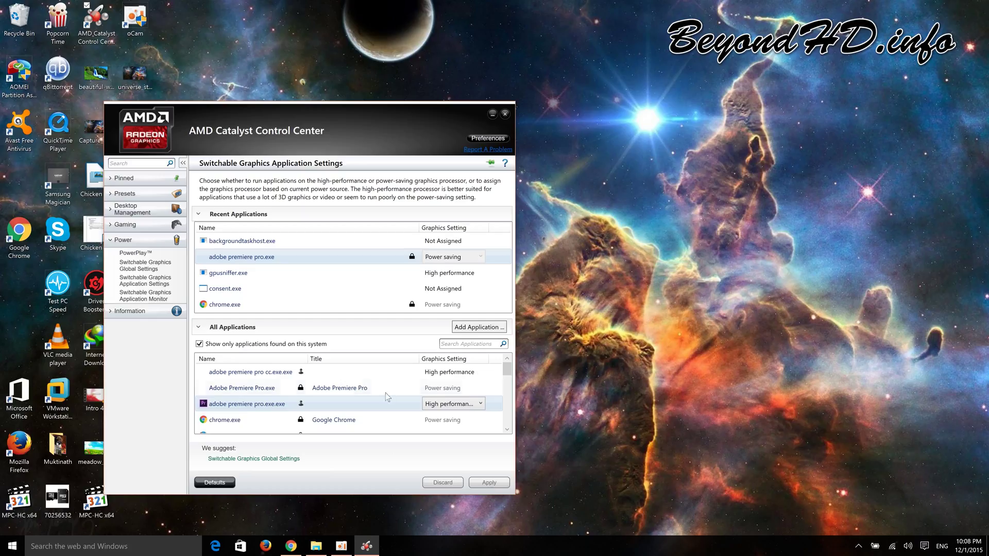
- Close Catalyst Control Center and start Premiere Pro from its desktop shortcut
click(504, 115)
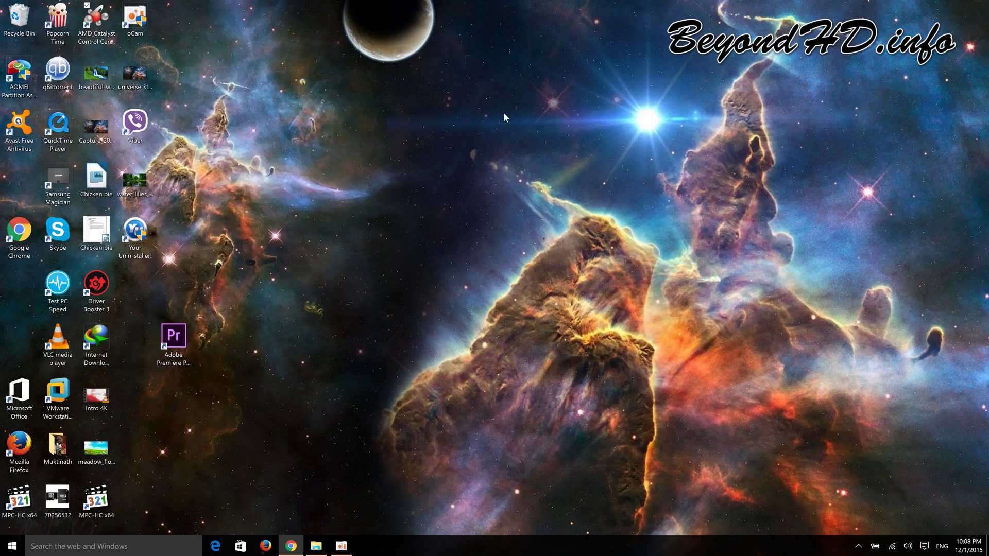
double_click(190, 330)
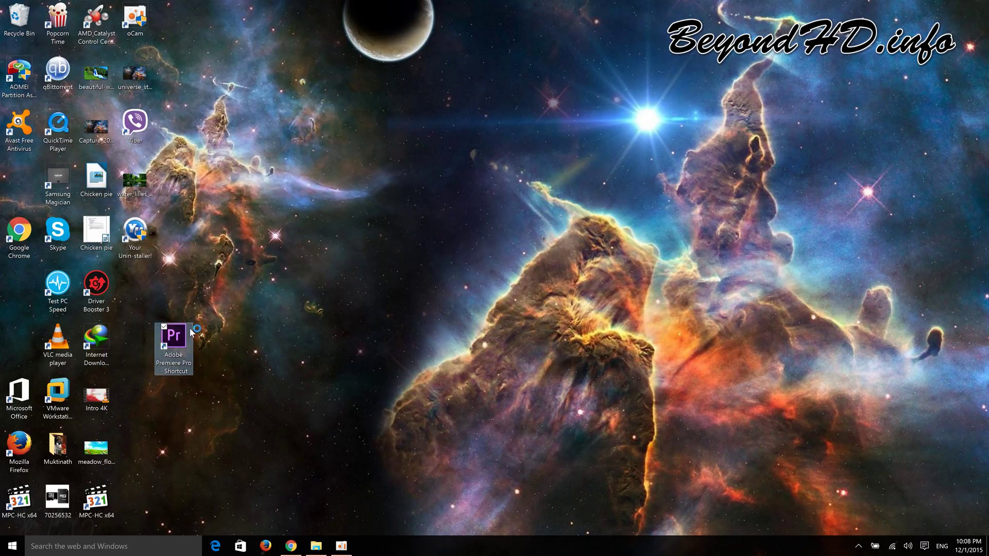